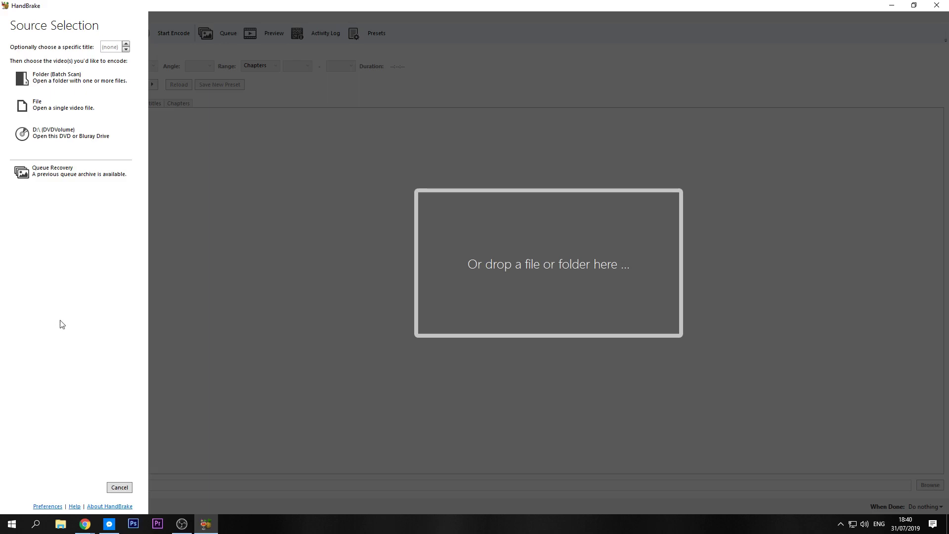
- Bring the Chrome window showing the HandBrake website to the front
mouse_move(85, 524)
left_click(156, 491)
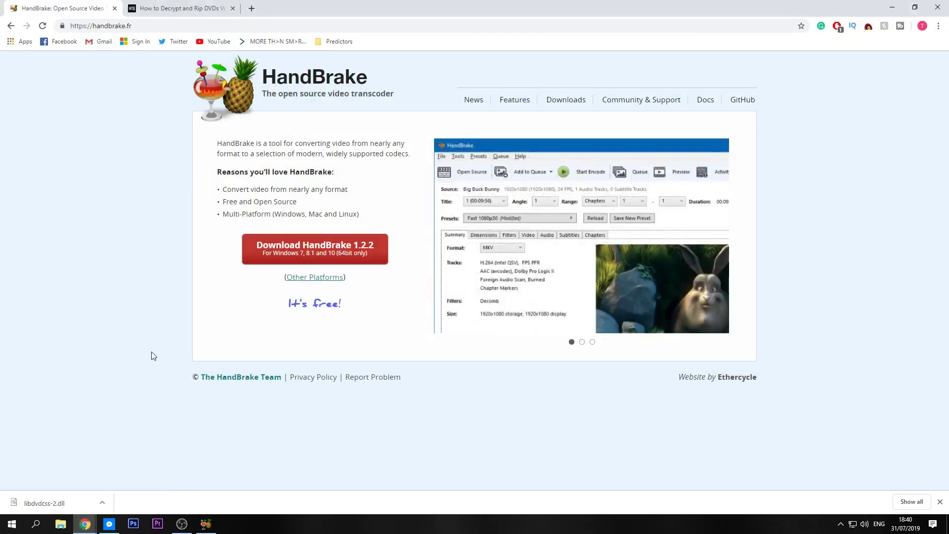
- Search the web for 'handbrake', then return to HandBrake's Source Selection
left_click(122, 26)
type("handbrake")
key("Return")
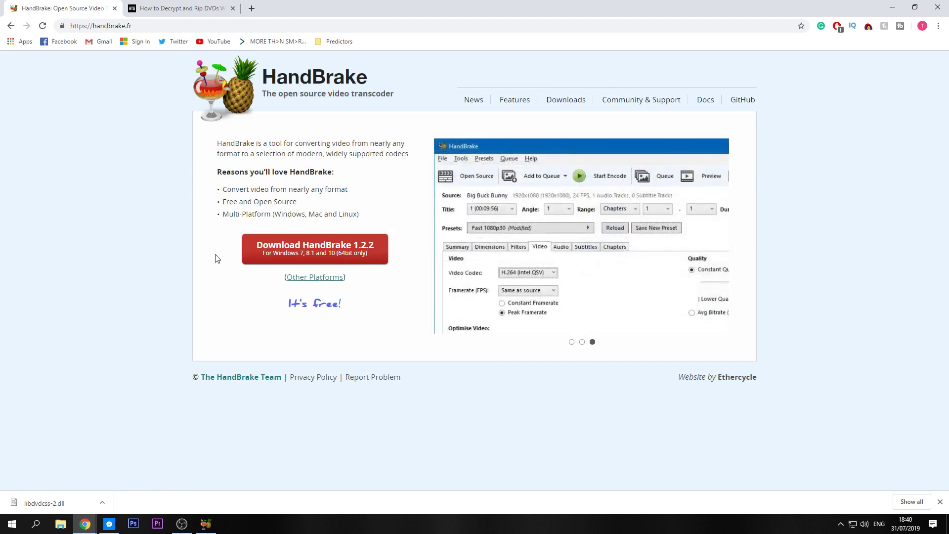
left_click(206, 524)
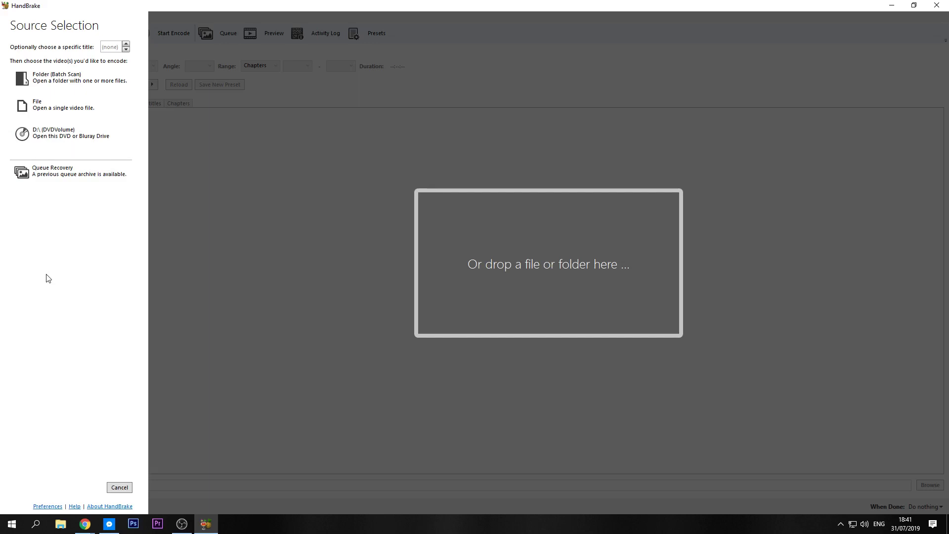
- Load the D:\ DVDVolume disc as the source and let the title scan finish
left_click(81, 143)
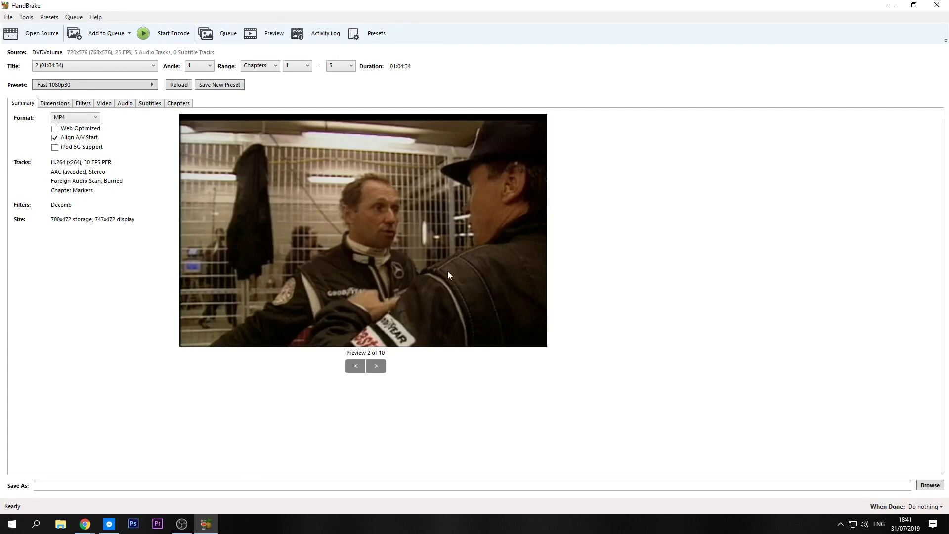
- Bring Chrome forward and switch to the How-To Geek DVD ripping article
mouse_move(85, 524)
left_click(158, 474)
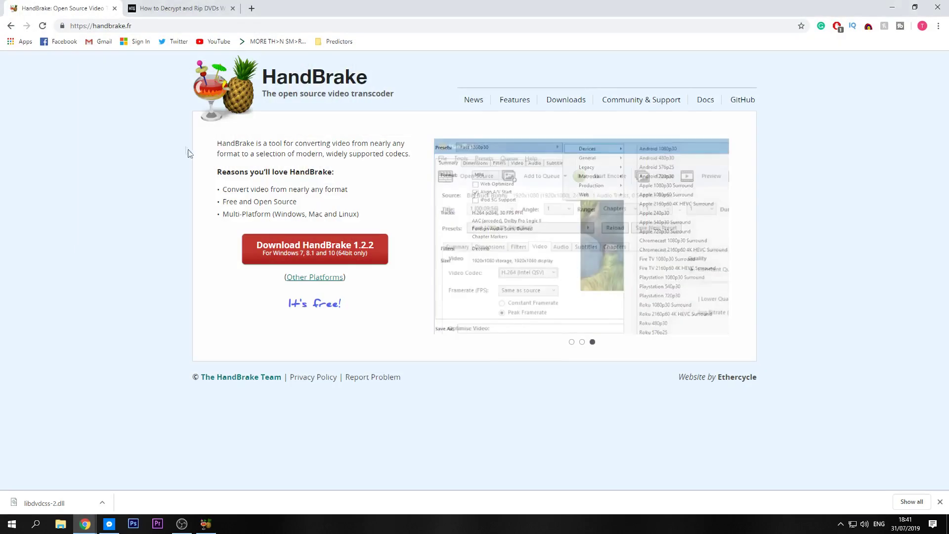
key("ctrl+Tab")
scroll(48, 254, "up", 6)
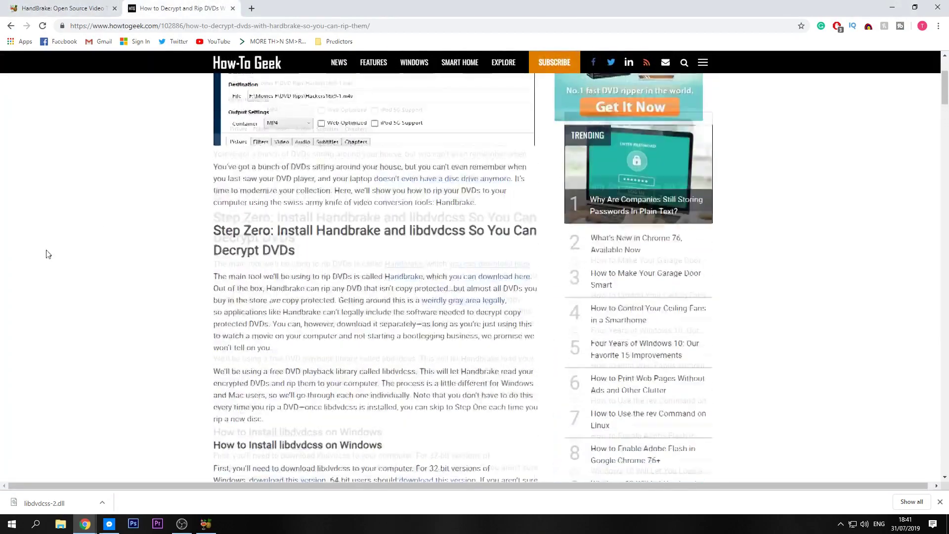
scroll(49, 254, "up", 3)
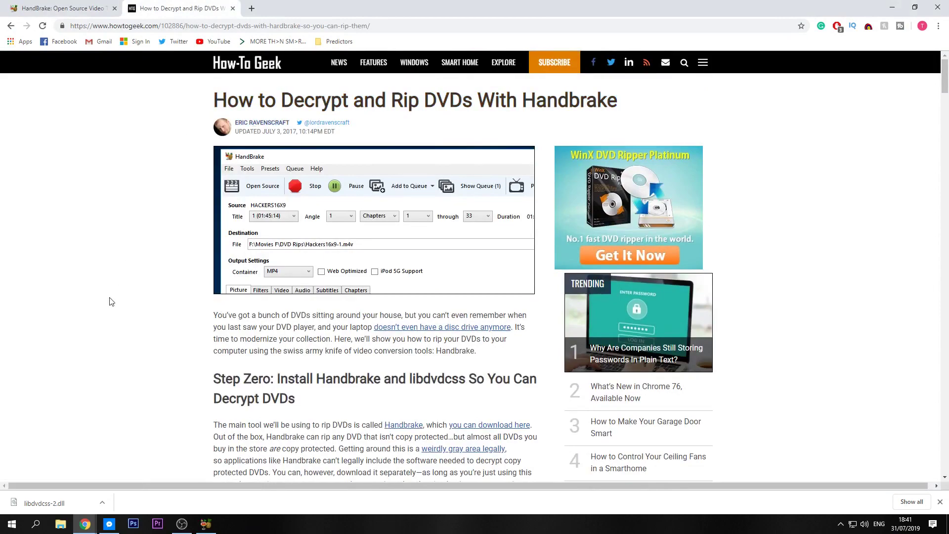
- Scroll to the Windows libdvdcss install section and highlight its 64-bit note
scroll(111, 302, "down", 3)
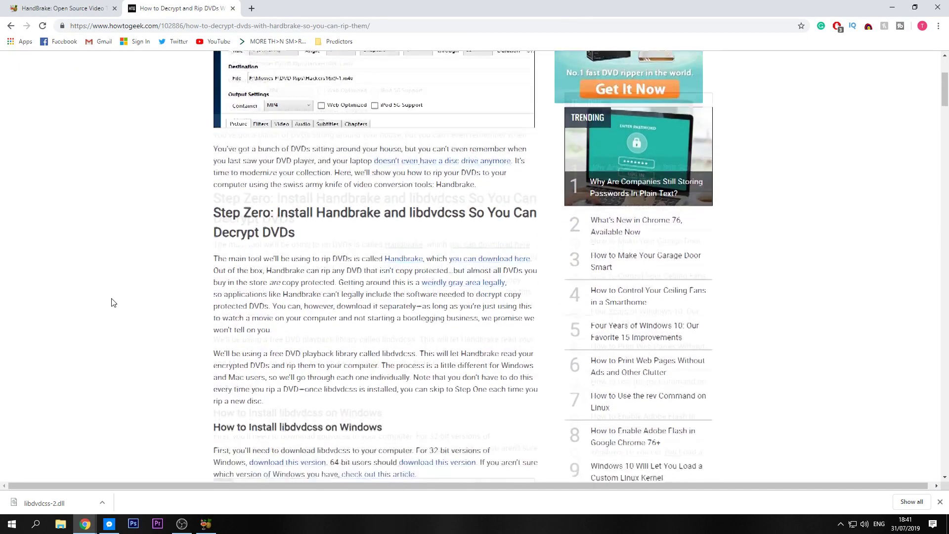
scroll(112, 302, "down", 4)
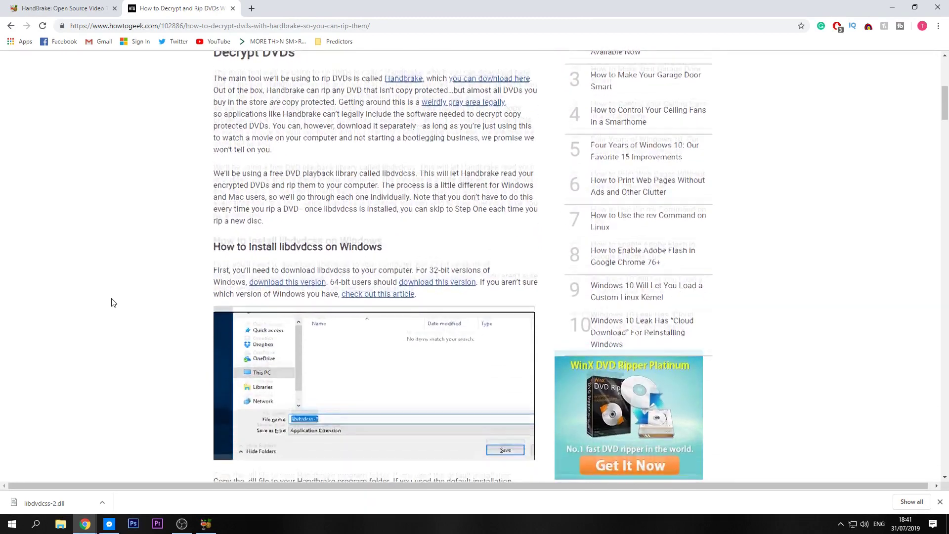
scroll(112, 302, "down", 2)
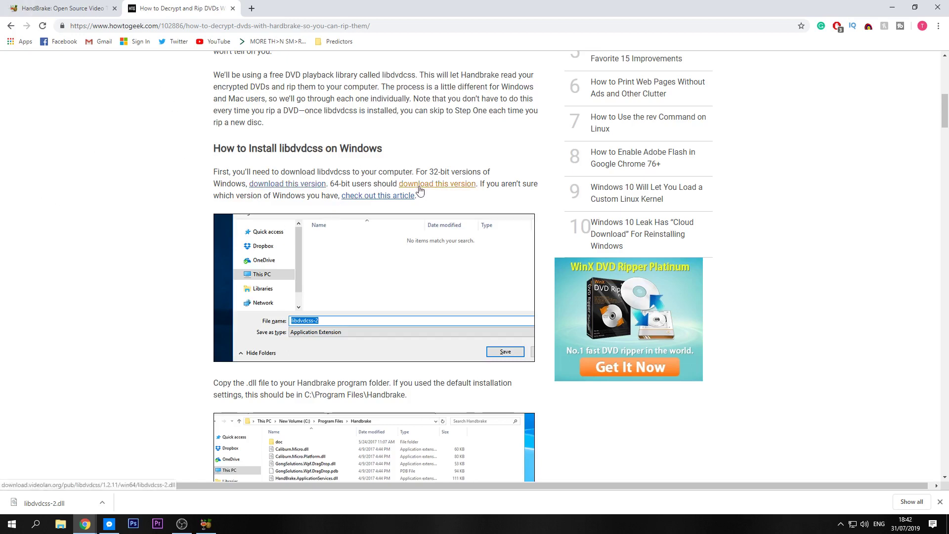
left_click_drag(330, 184, 354, 185)
left_click(471, 199)
- Show the downloaded libdvdcss-2.dll in its folder and take it for moving
right_click(98, 503)
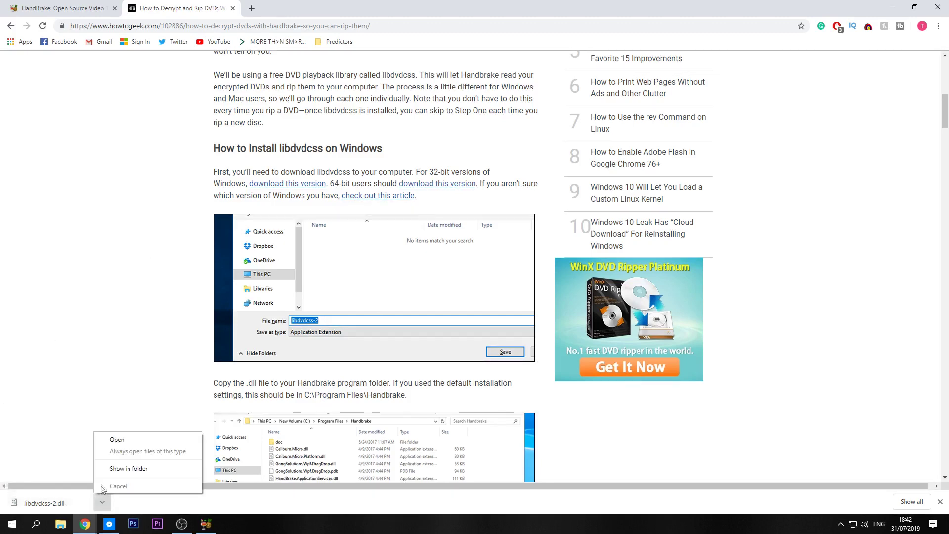
left_click(148, 470)
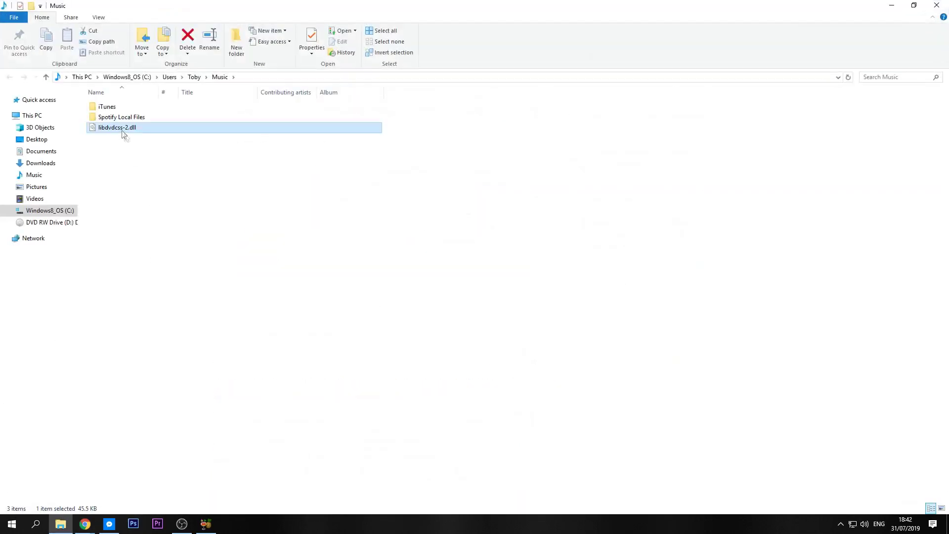
key("ctrl+c")
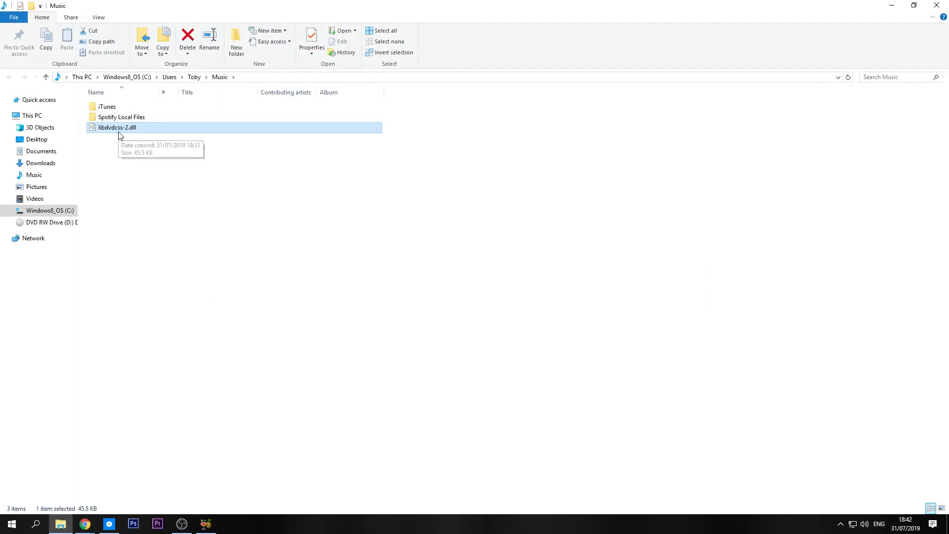
- Paste libdvdcss-2.dll into C:\Program Files\HandBrake, setting the replace prompt aside
left_click(60, 211)
left_click(125, 169)
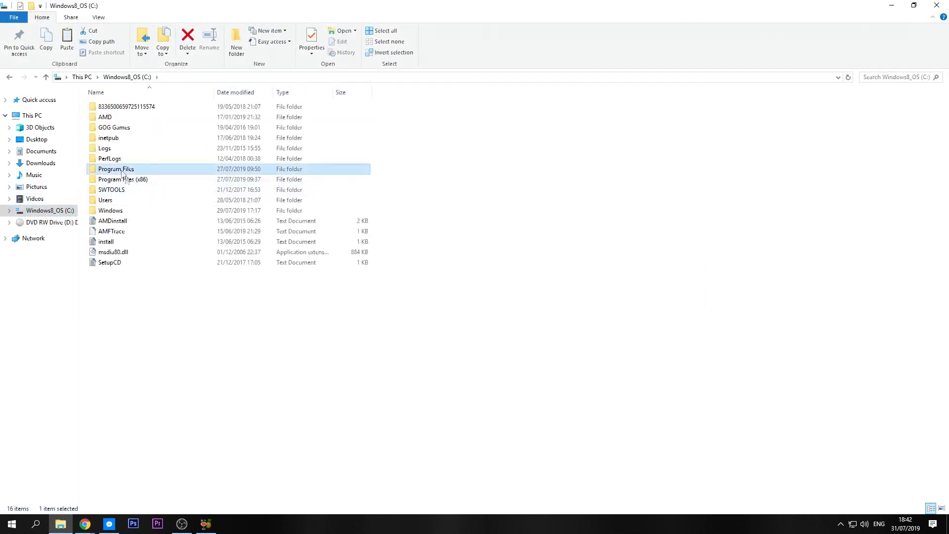
double_click(136, 170)
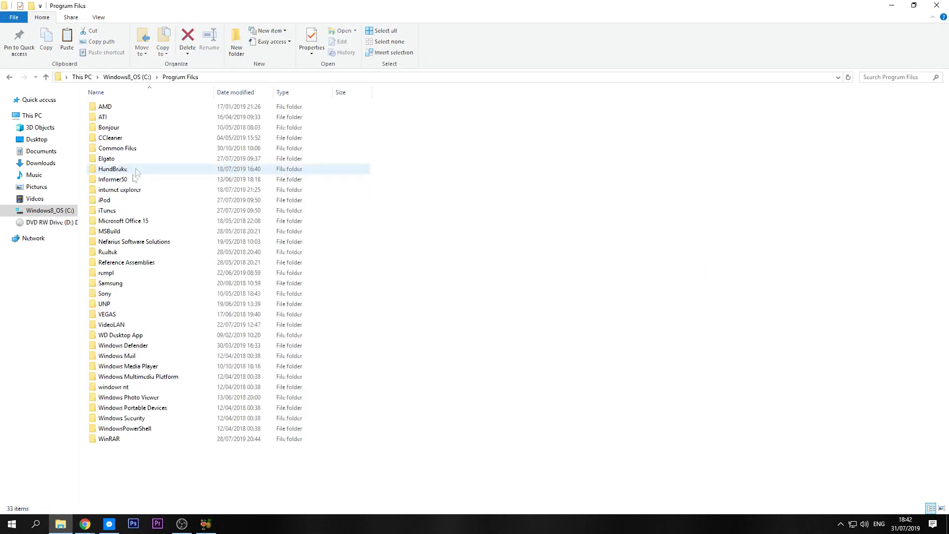
double_click(128, 171)
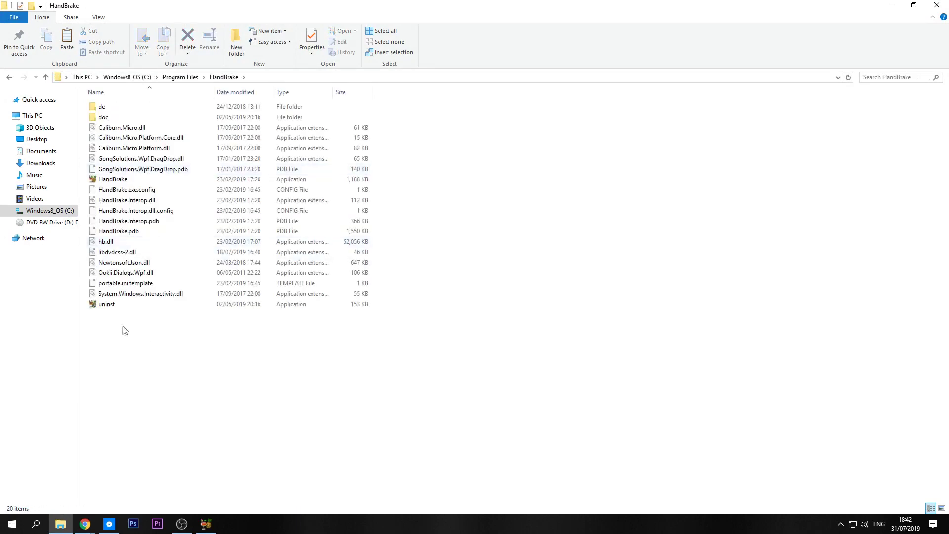
right_click(122, 328)
left_click(148, 399)
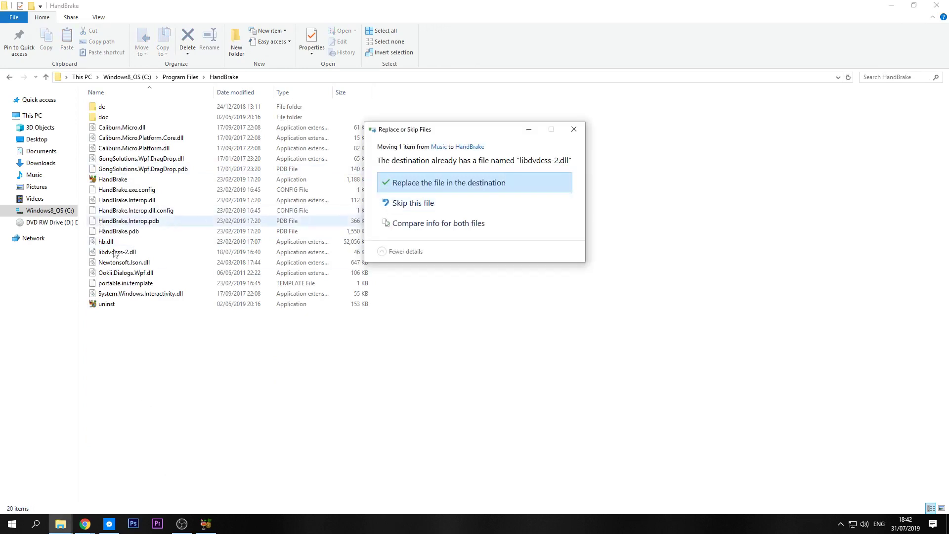
left_click(528, 132)
- Back in HandBrake, advance the title preview to frame 10 of 10 and list the DVD titles
left_click(205, 524)
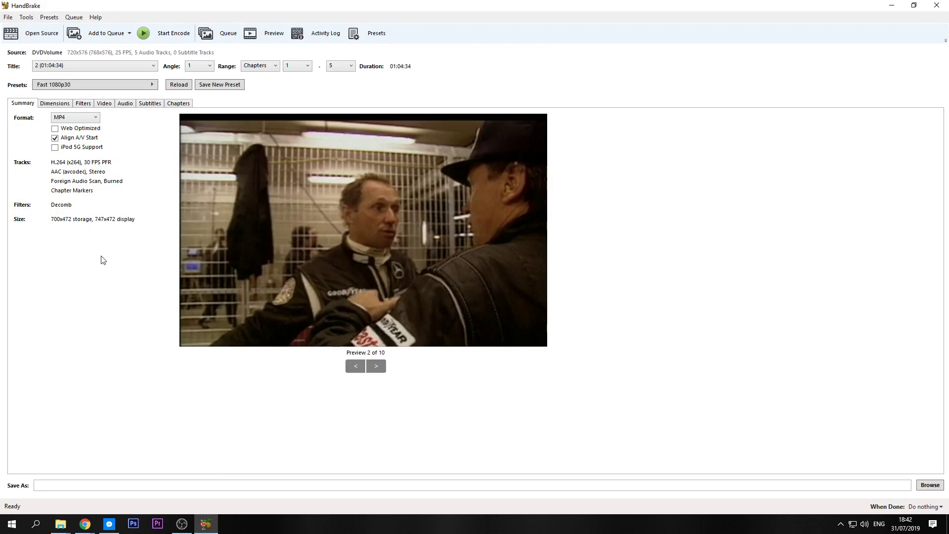
left_click(376, 370)
left_click(376, 369)
left_click(376, 369)
left_click(376, 369)
left_click(376, 369)
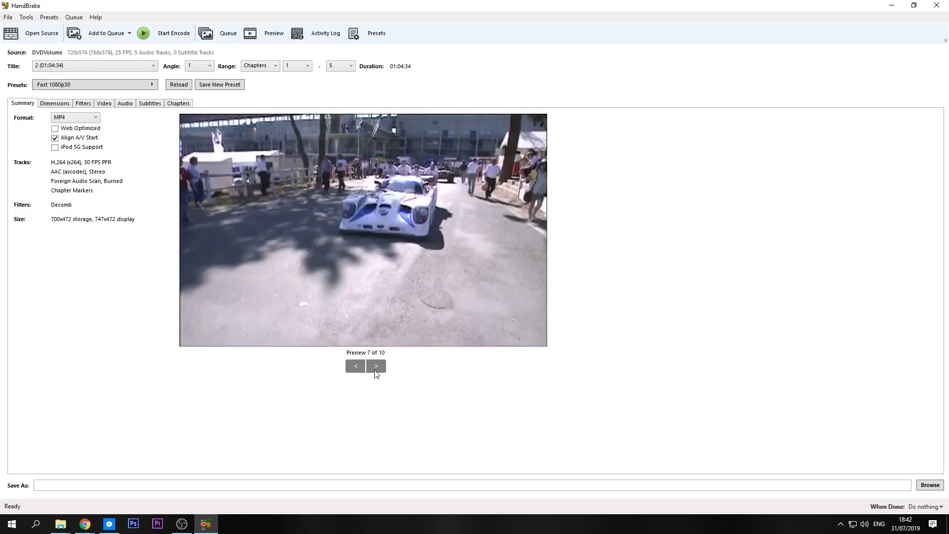
left_click(375, 370)
left_click(376, 369)
left_click(376, 369)
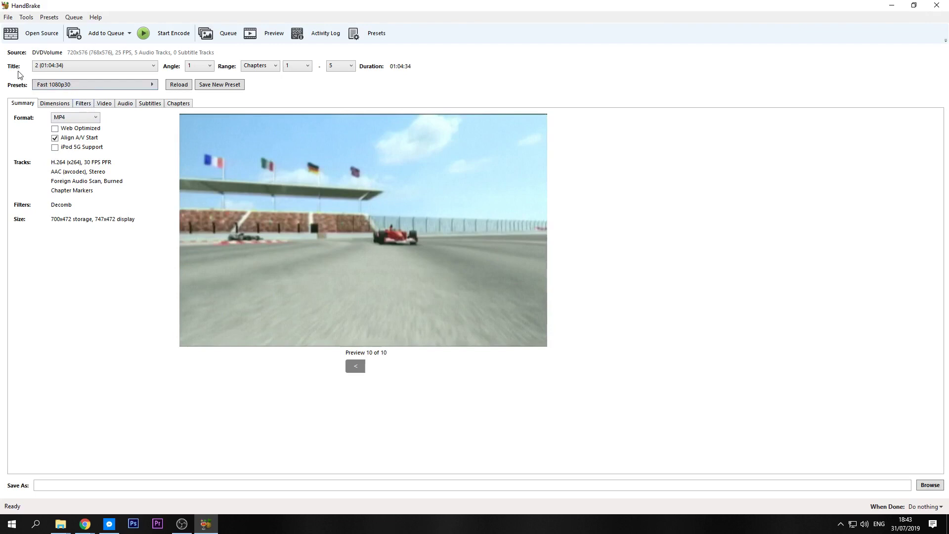
left_click(52, 66)
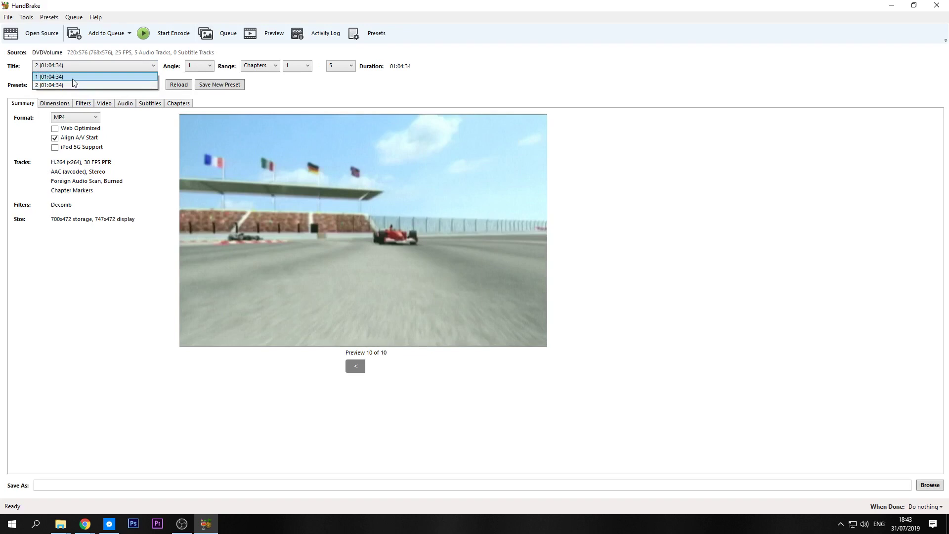
- Select DVD title 1 (01:04:34) in place of title 2
left_click(72, 78)
left_click(69, 65)
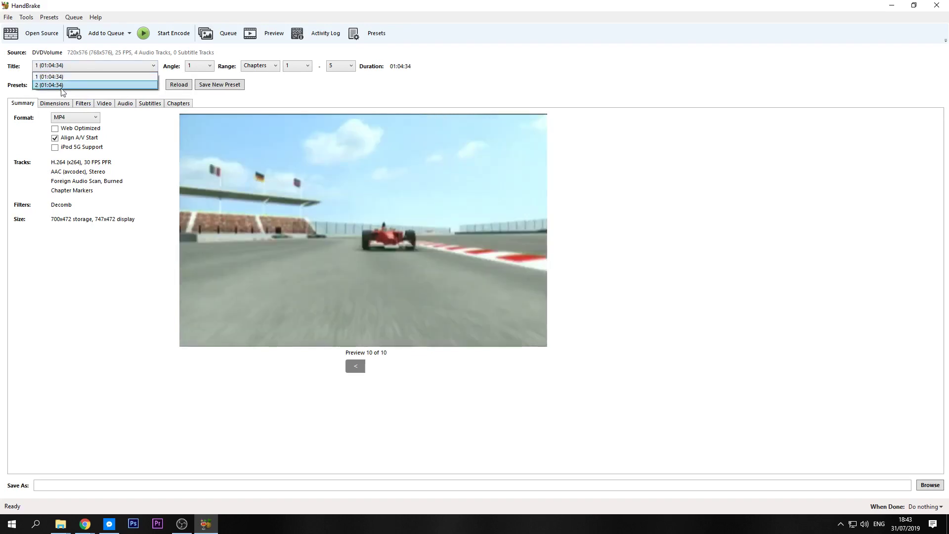
left_click(62, 85)
left_click(64, 66)
left_click(64, 76)
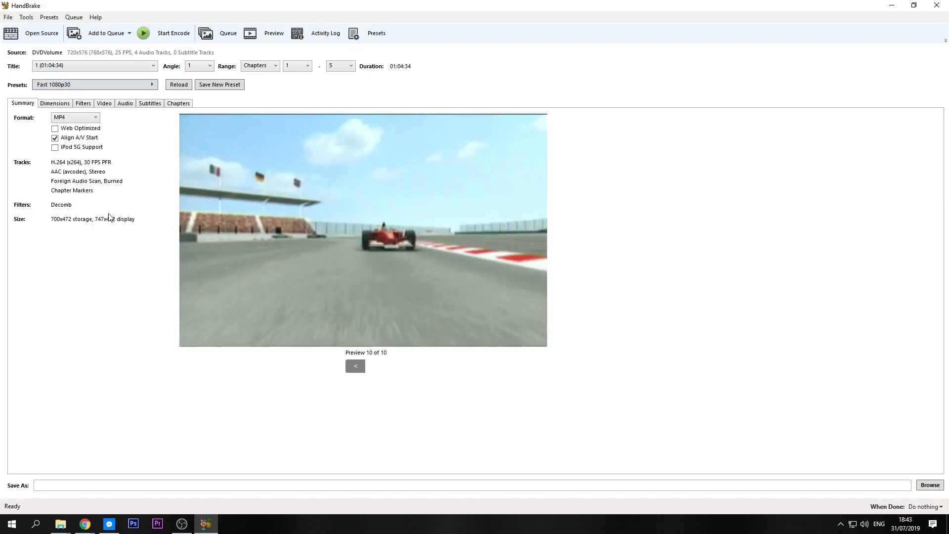
left_click(83, 65)
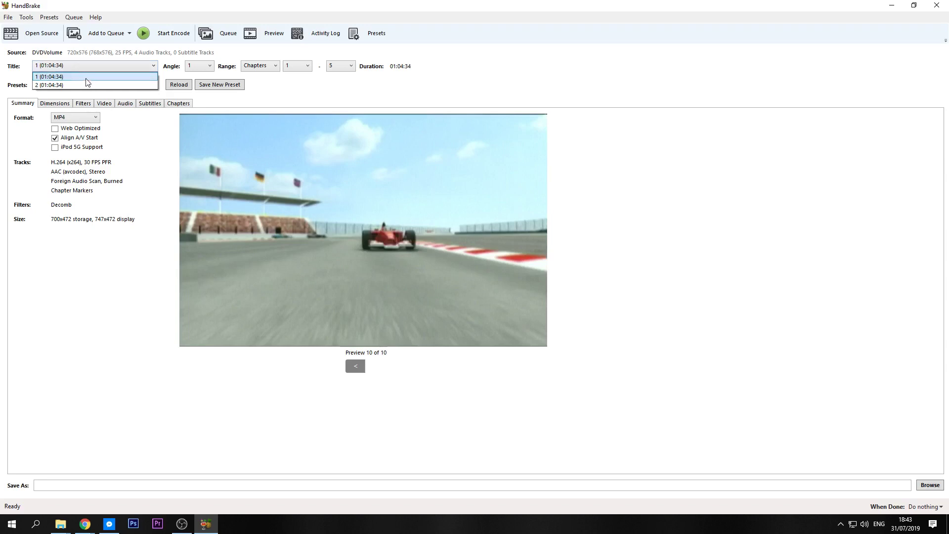
left_click(85, 77)
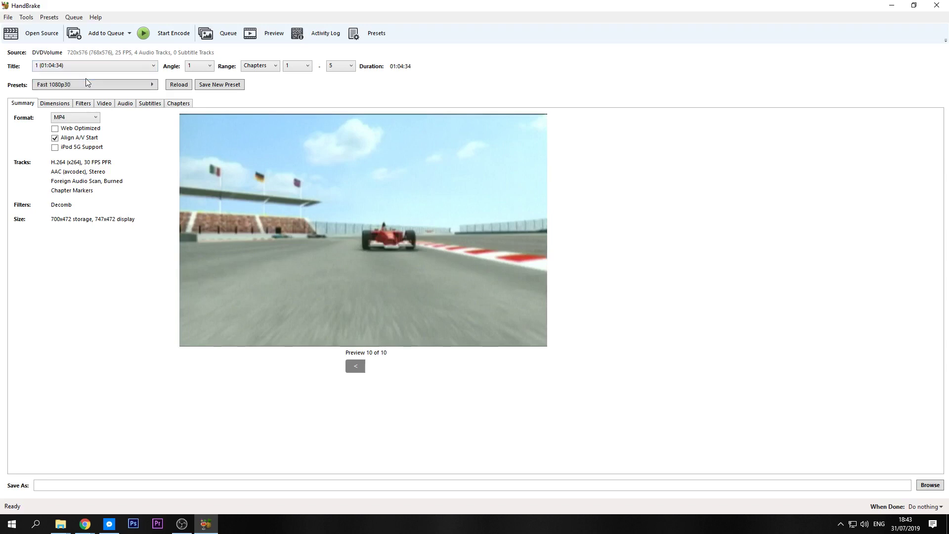
- Apply the GamerOfFortune custom preset and review its Dimensions, Filters and Video settings
left_click(142, 85)
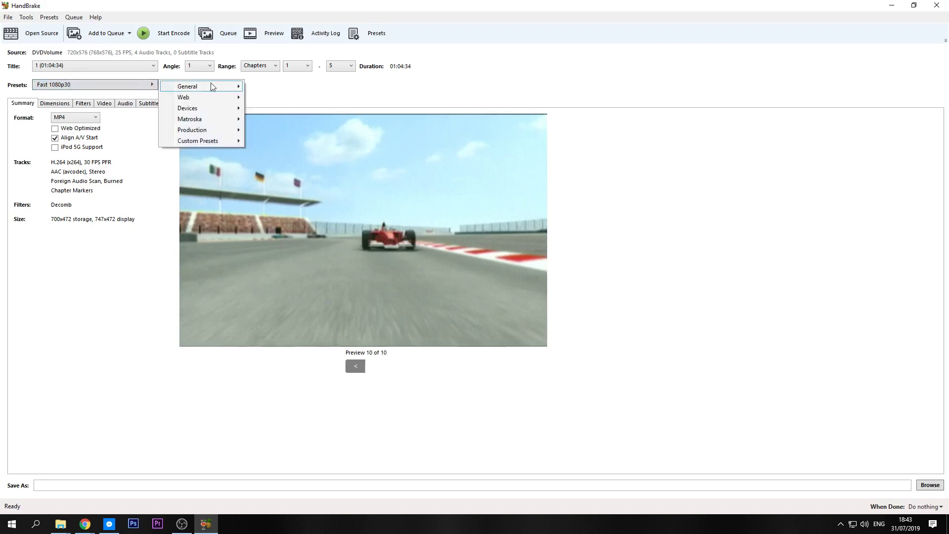
mouse_move(217, 141)
left_click(255, 141)
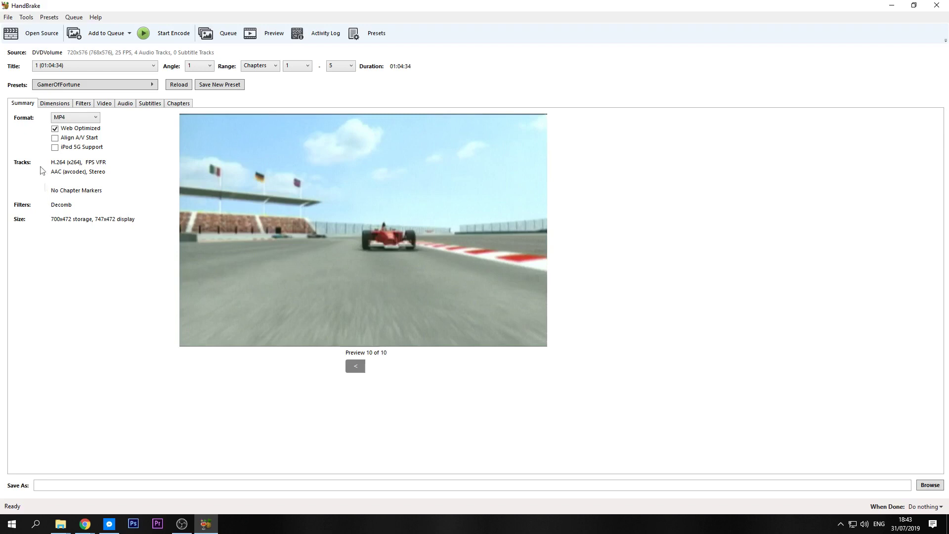
left_click(56, 103)
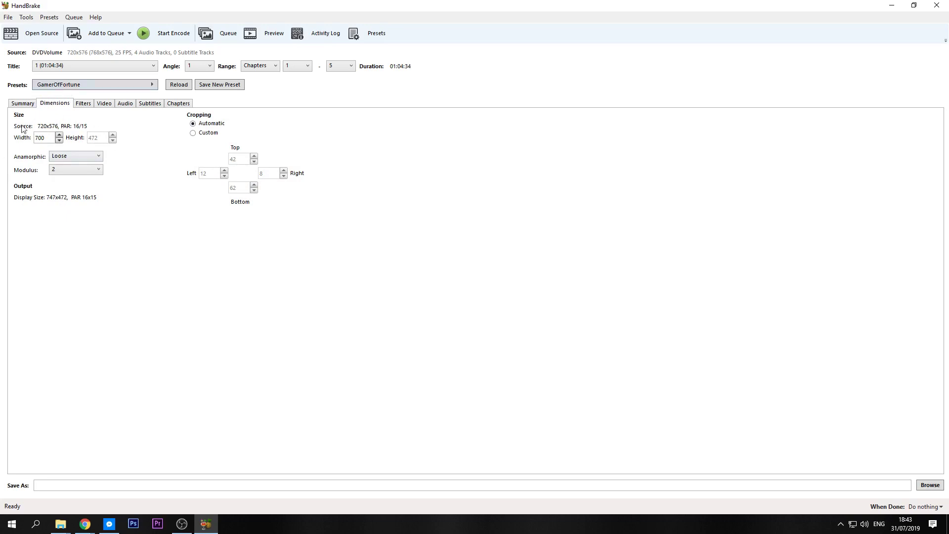
left_click(83, 104)
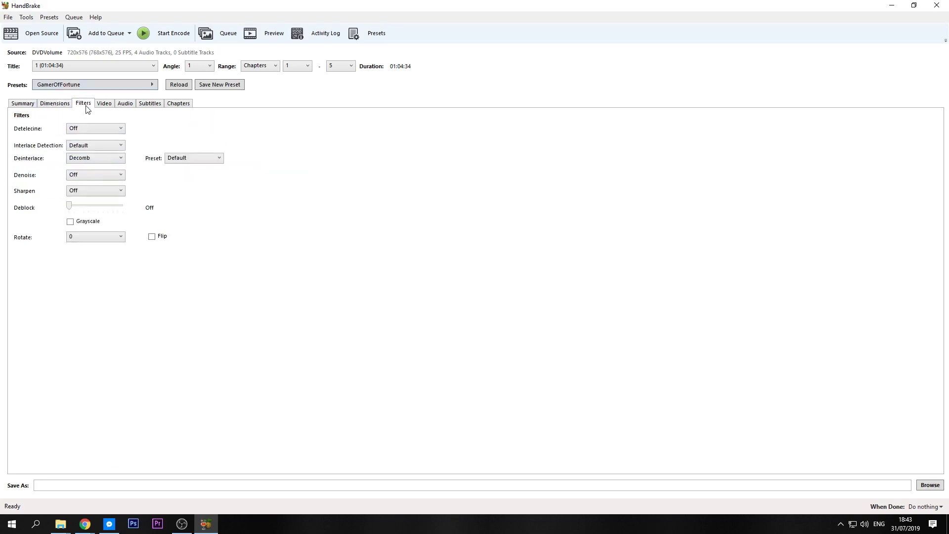
left_click(102, 104)
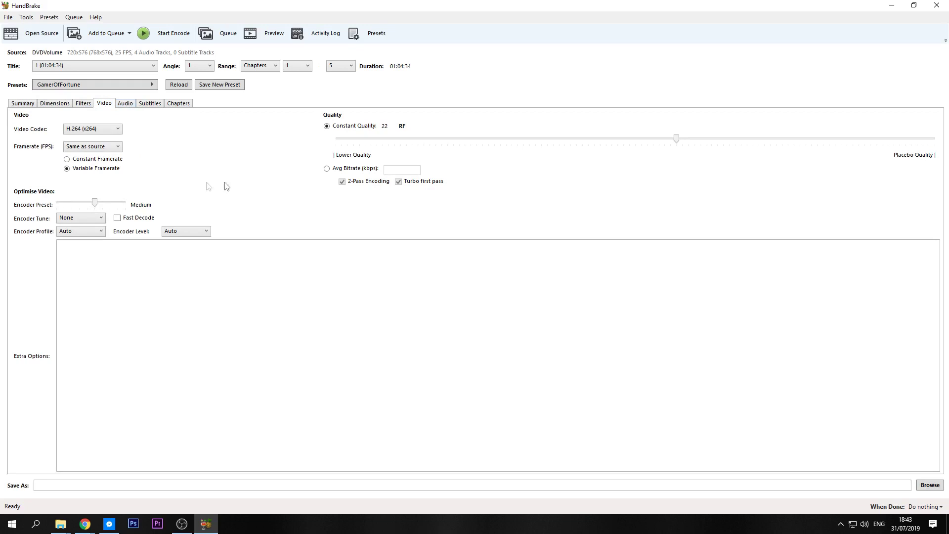
- Try other encoder speed presets and leave the slider on Medium
mouse_move(104, 206)
mouse_move(92, 223)
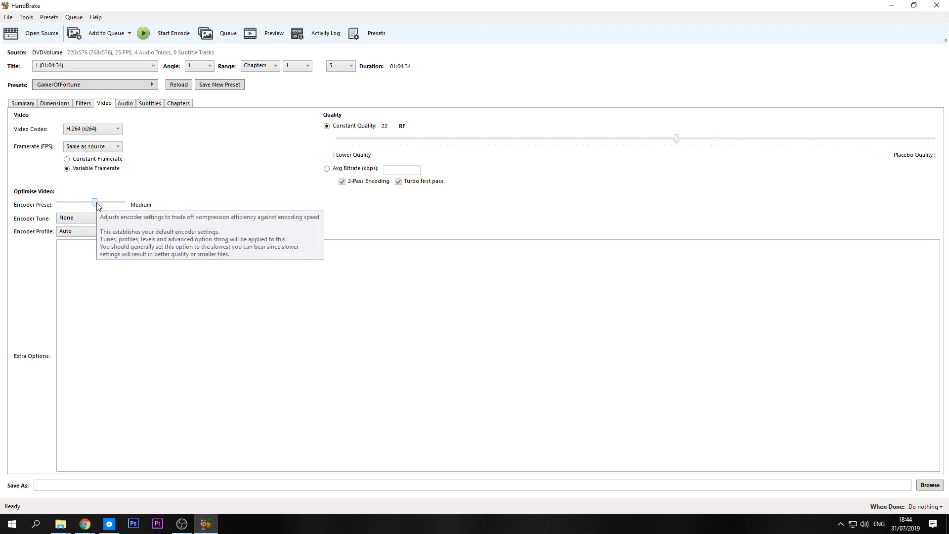
mouse_move(97, 206)
left_mouse_down()
mouse_move(60, 208)
mouse_move(94, 209)
left_mouse_up()
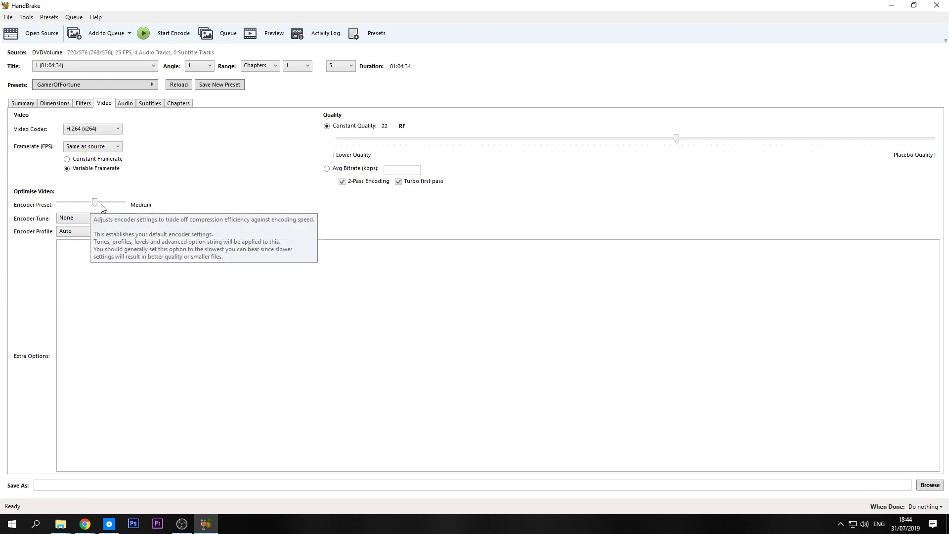
mouse_move(97, 208)
left_mouse_down()
mouse_move(120, 208)
mouse_move(97, 208)
left_mouse_up()
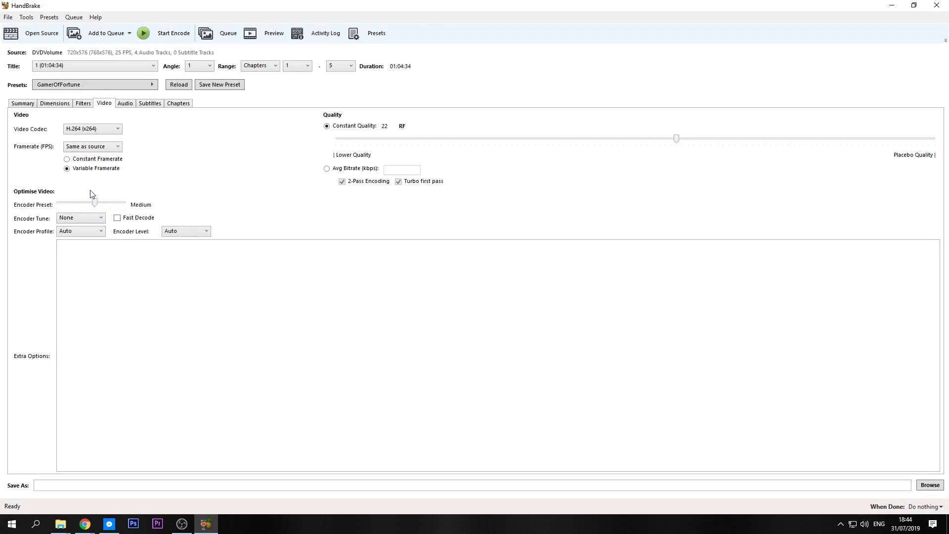
left_click_drag(96, 207, 95, 207)
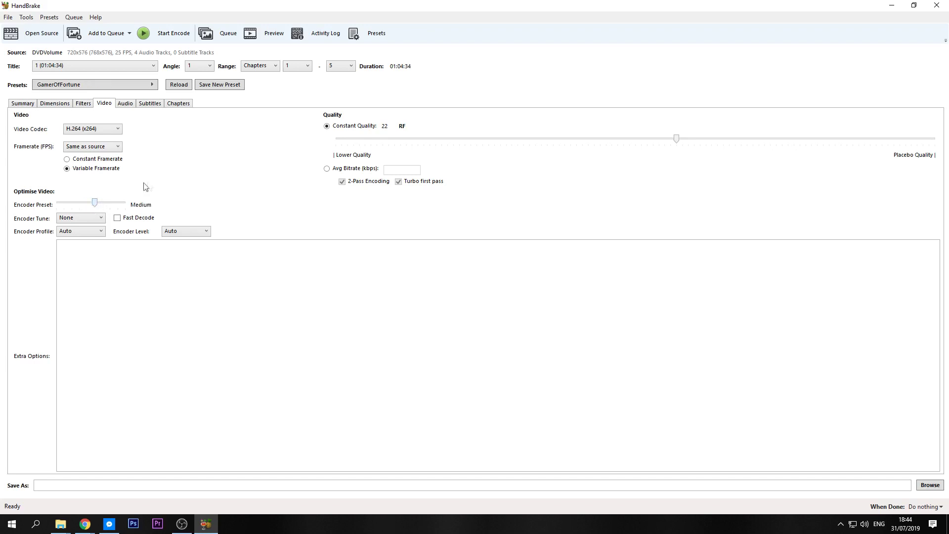
- Review the Audio, Subtitles and Chapters settings, then return to the Summary
left_click(131, 105)
left_click(149, 105)
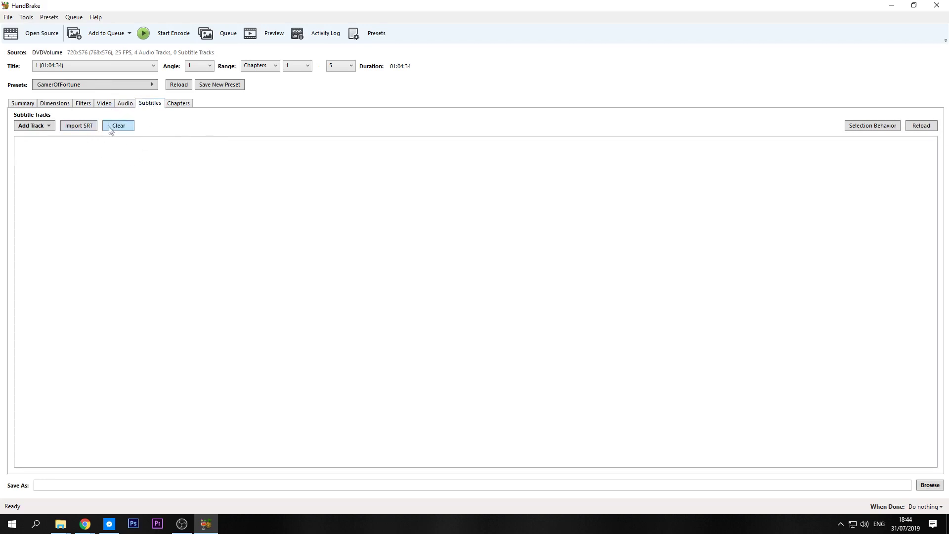
left_click(128, 103)
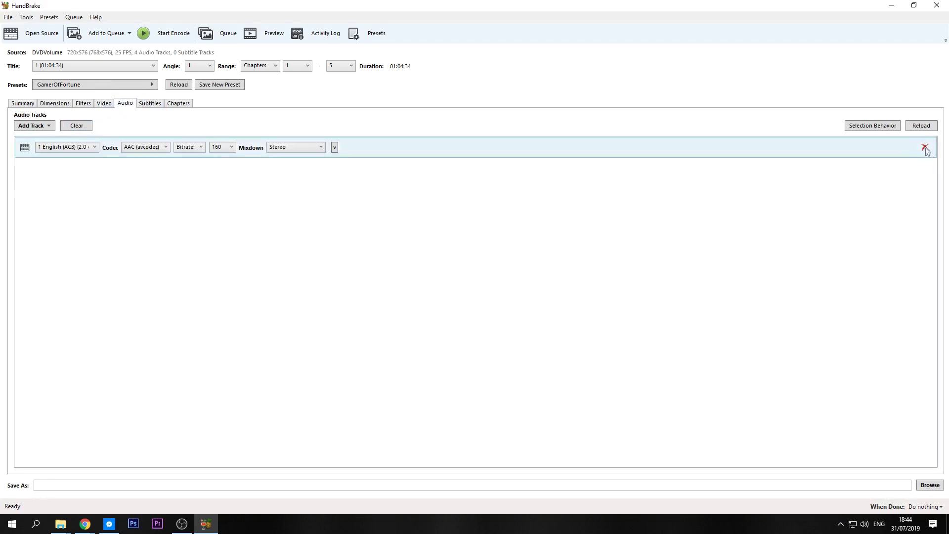
left_click(179, 104)
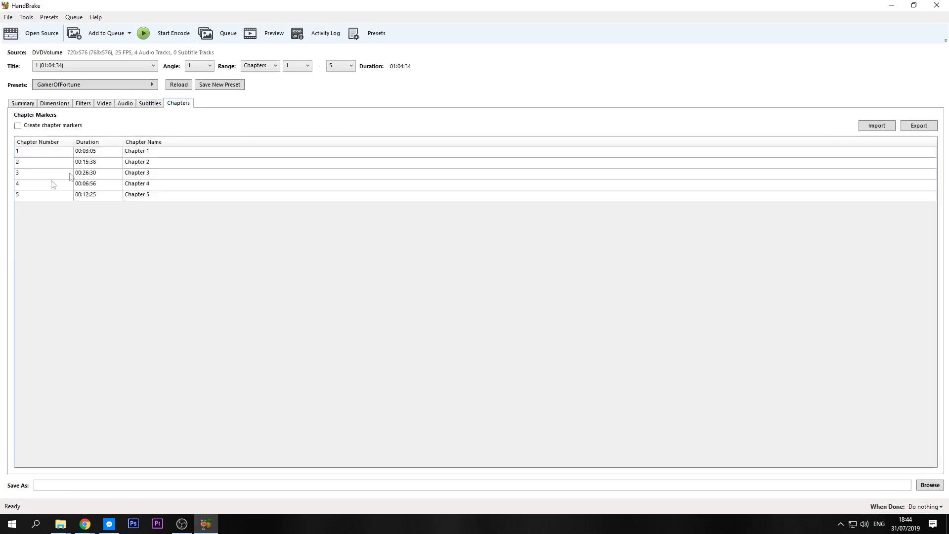
left_click(23, 103)
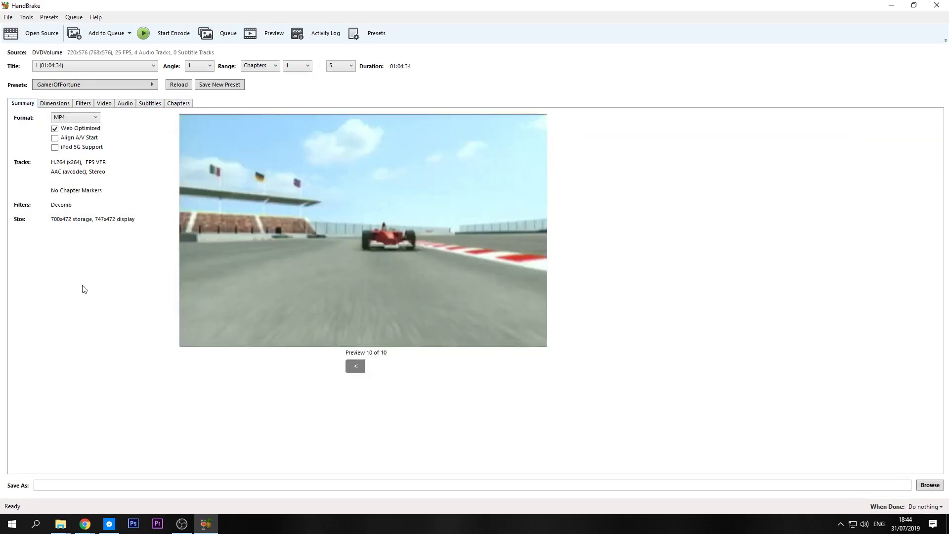
left_click(112, 484)
- Save title 1's output as 'Famous Race Tracks' and add it to the queue
left_click(929, 485)
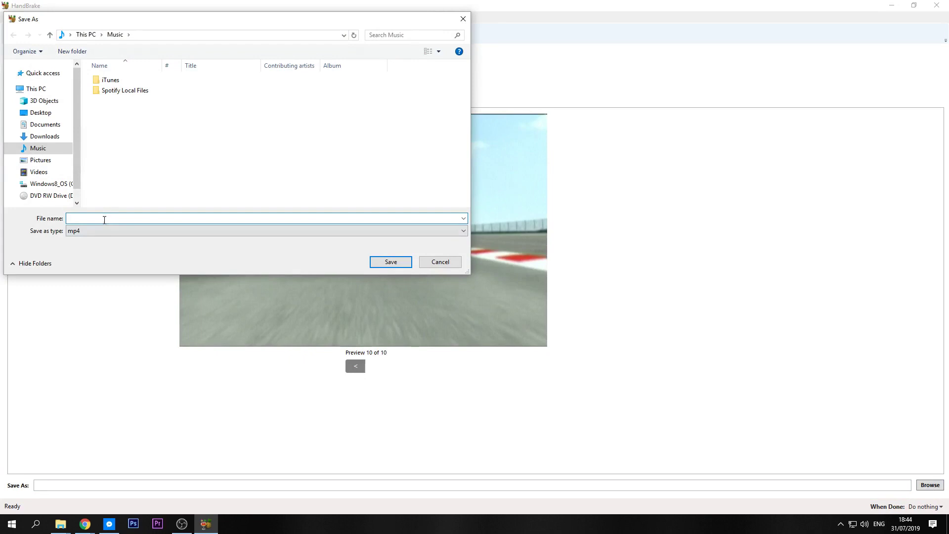
type("Famous Race Tracks")
key("Return")
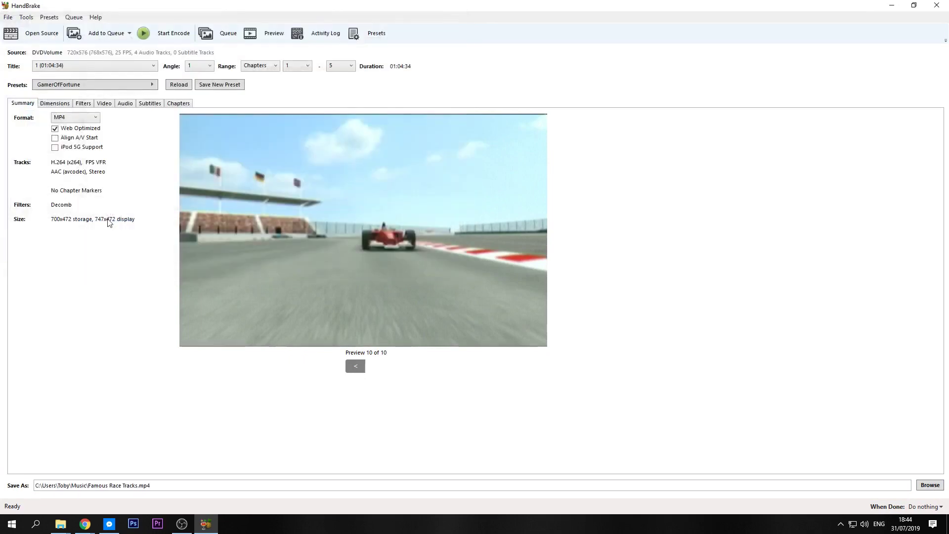
left_click(86, 36)
- Queue title 2 as 'Famous Track Races 2' and view the queue
left_click(96, 70)
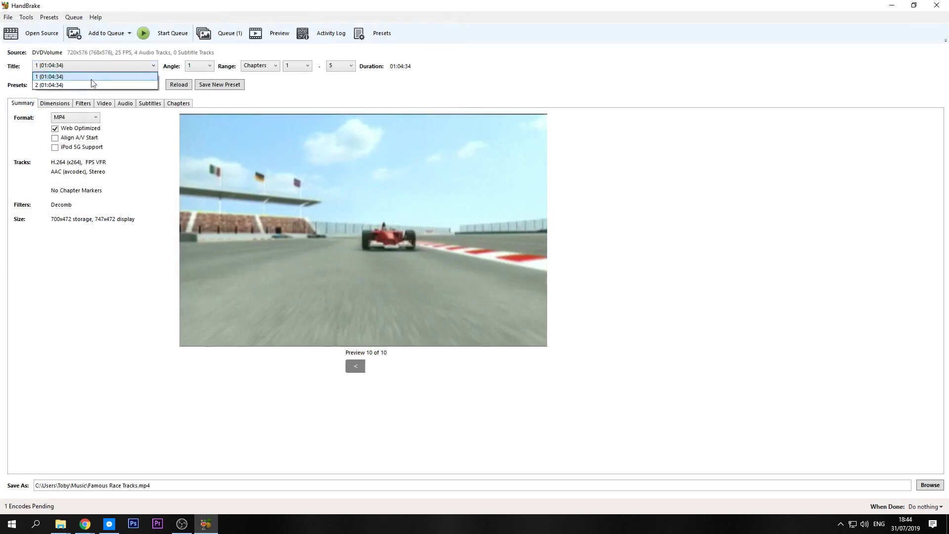
left_click(91, 83)
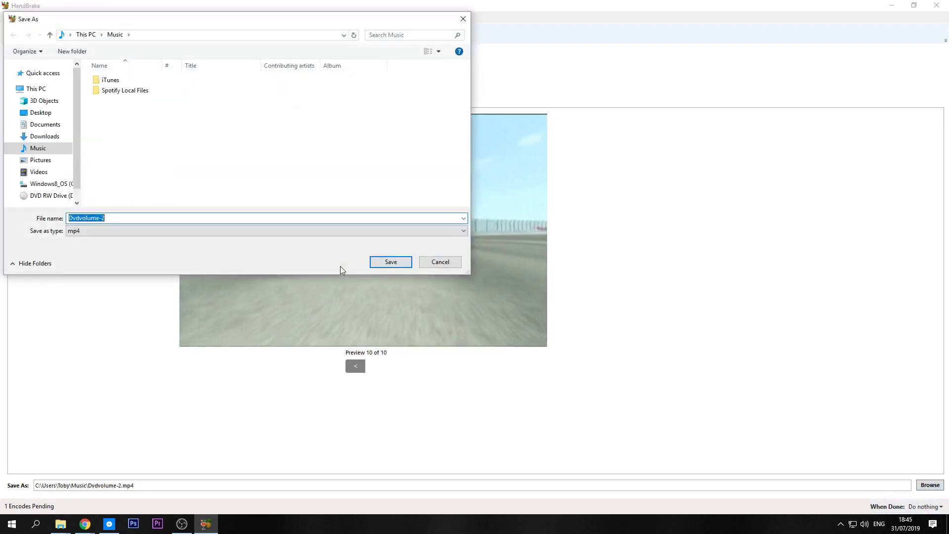
type("Famous Track Races 2")
key("Return")
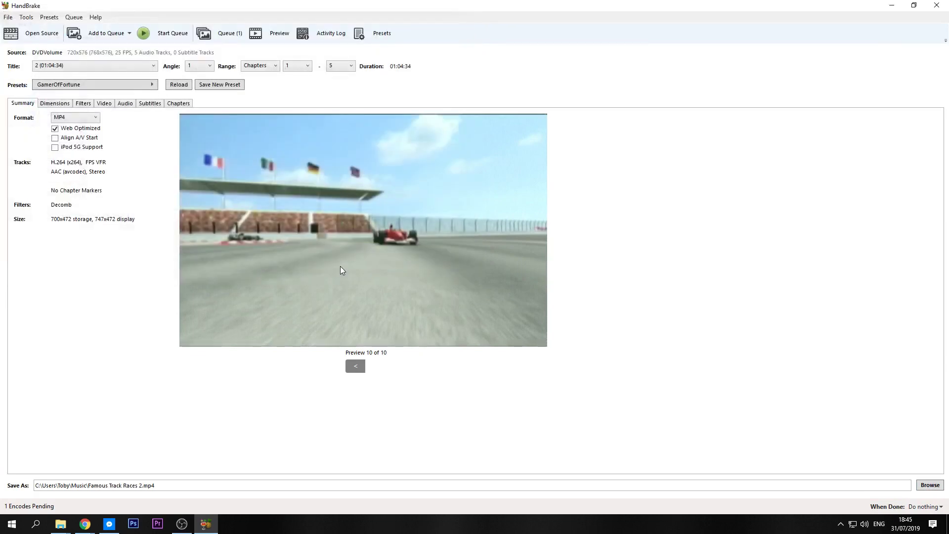
left_click(112, 27)
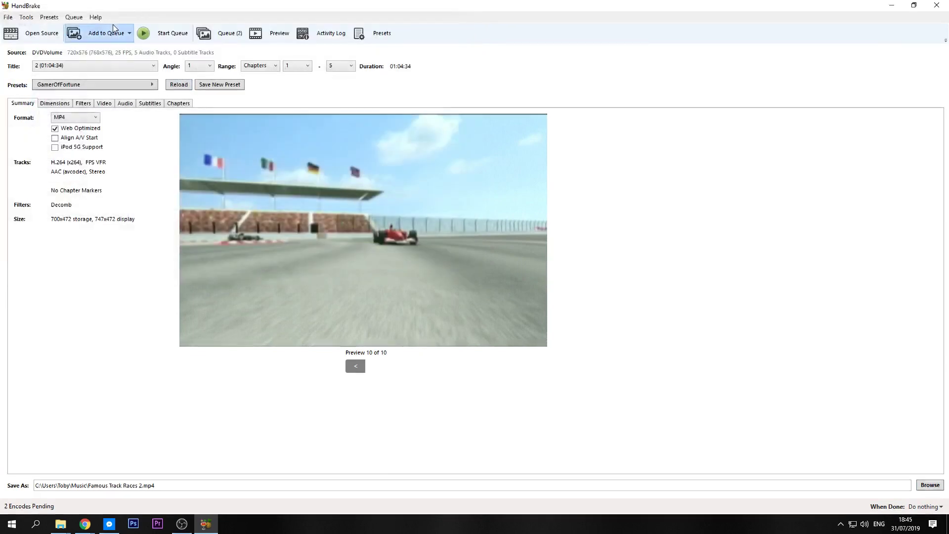
left_click(224, 33)
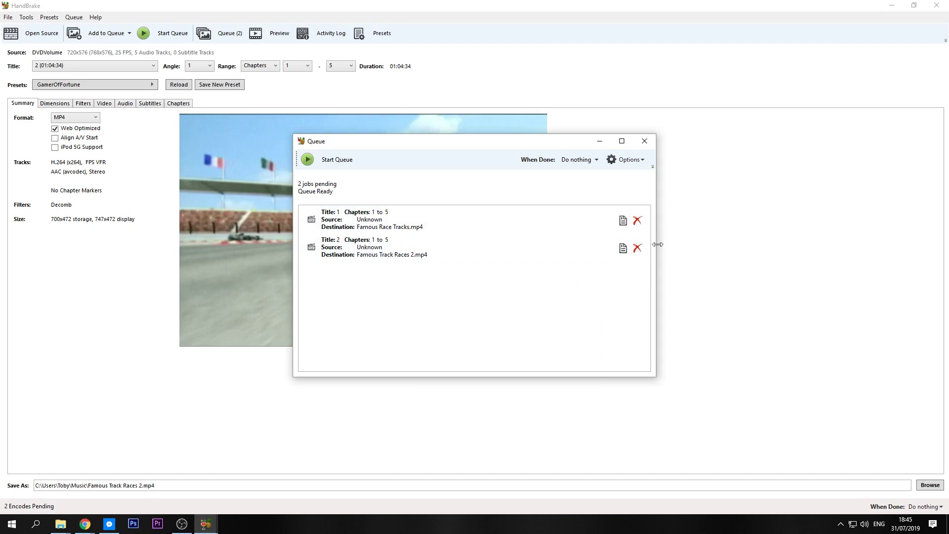
- Remove title 2's job so the queue encodes only Famous Race Tracks.mp4
left_click(637, 248)
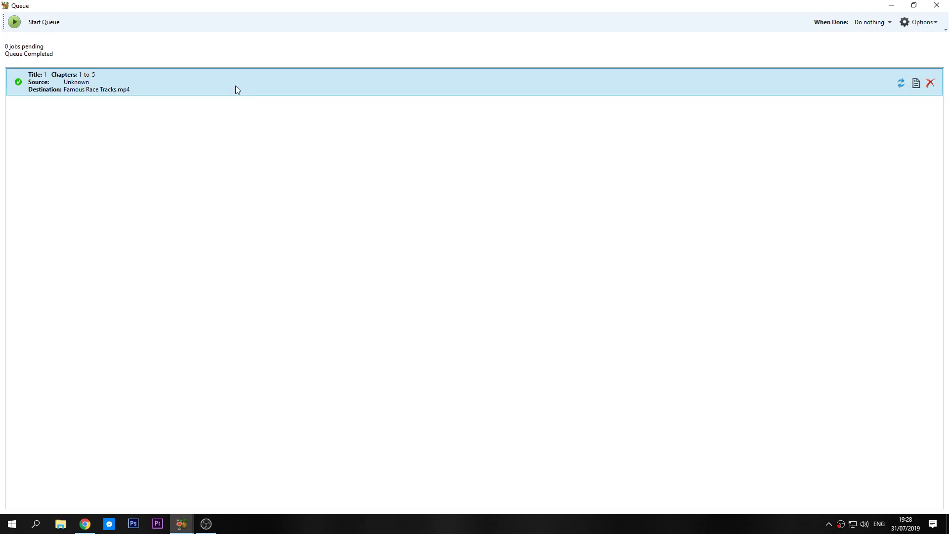
- Leave When Done unchanged and open the completed job's Music destination folder
left_click(856, 23)
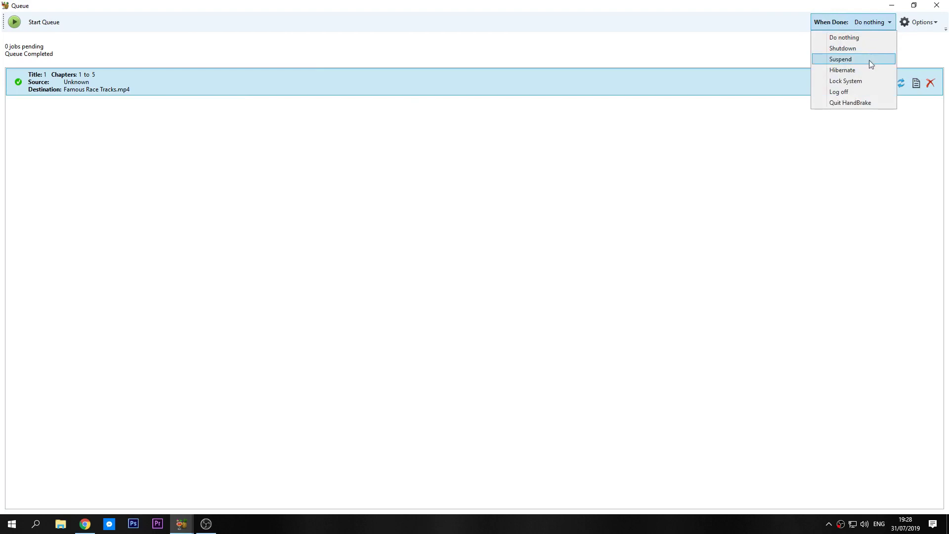
left_click(860, 122)
right_click(388, 97)
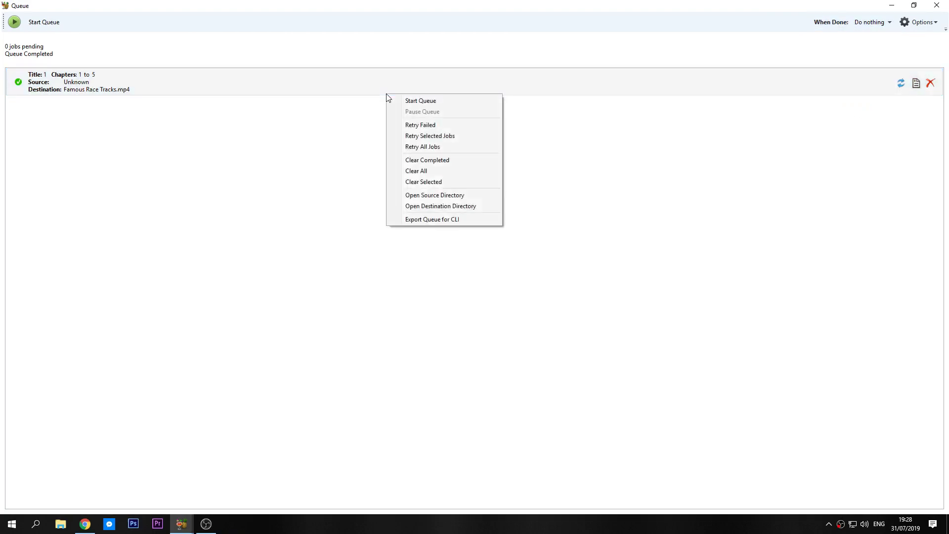
right_click(355, 82)
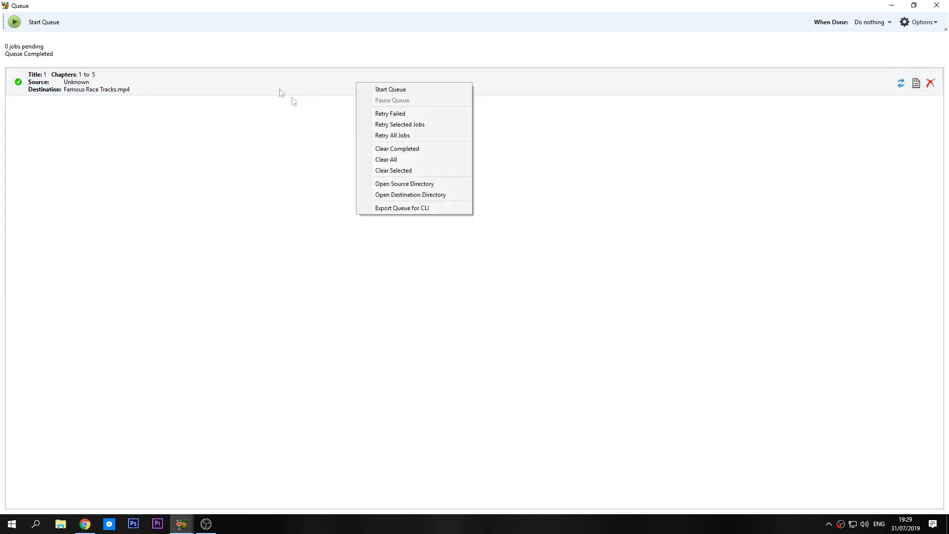
left_click(388, 194)
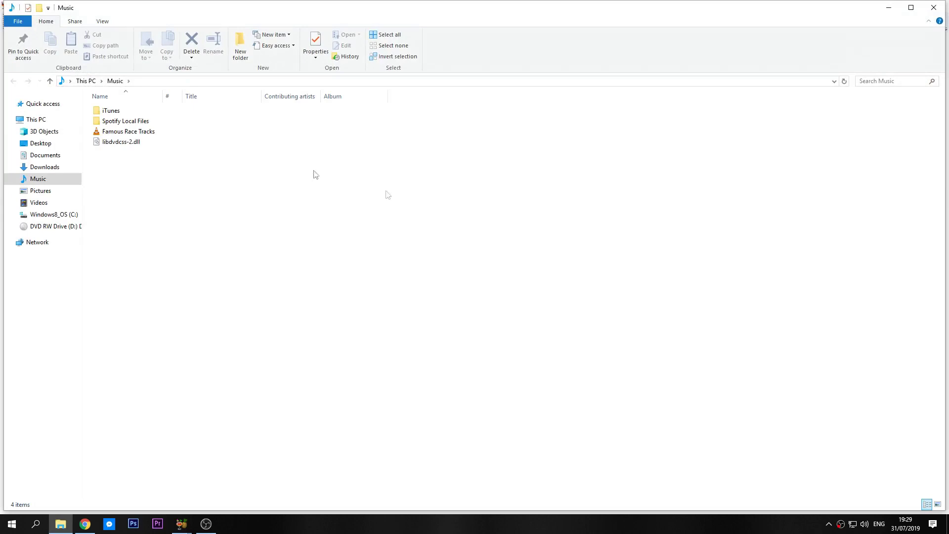
- Play Famous Race Tracks in VLC to check it, then close the player
left_click(142, 133)
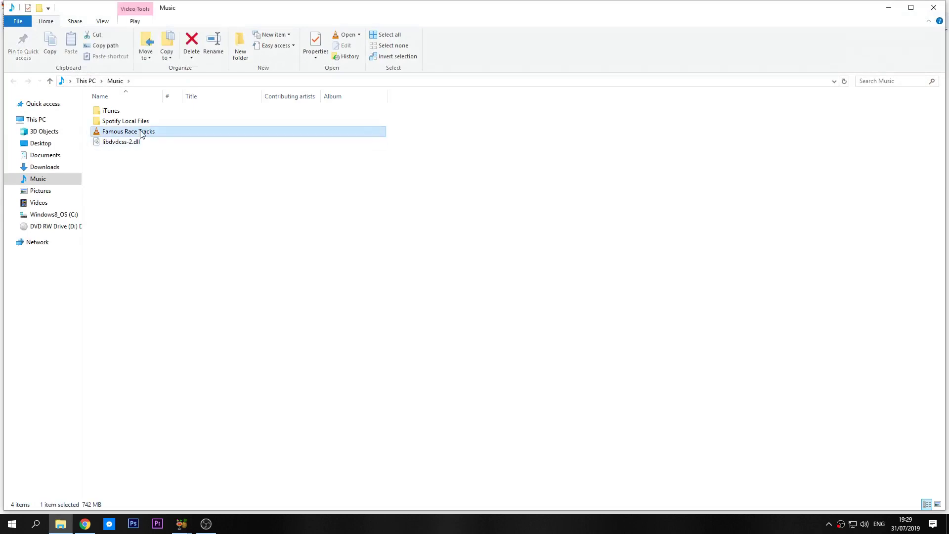
double_click(151, 131)
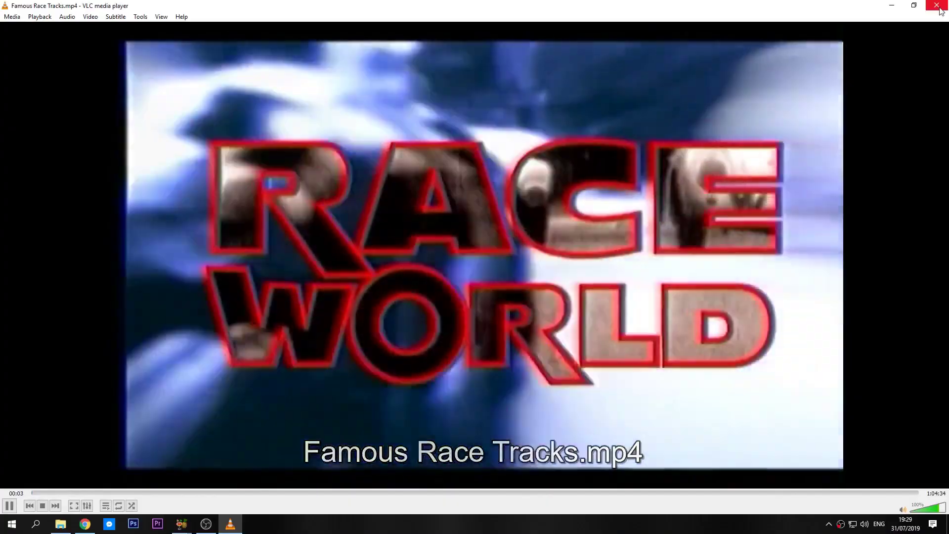
left_click(938, 7)
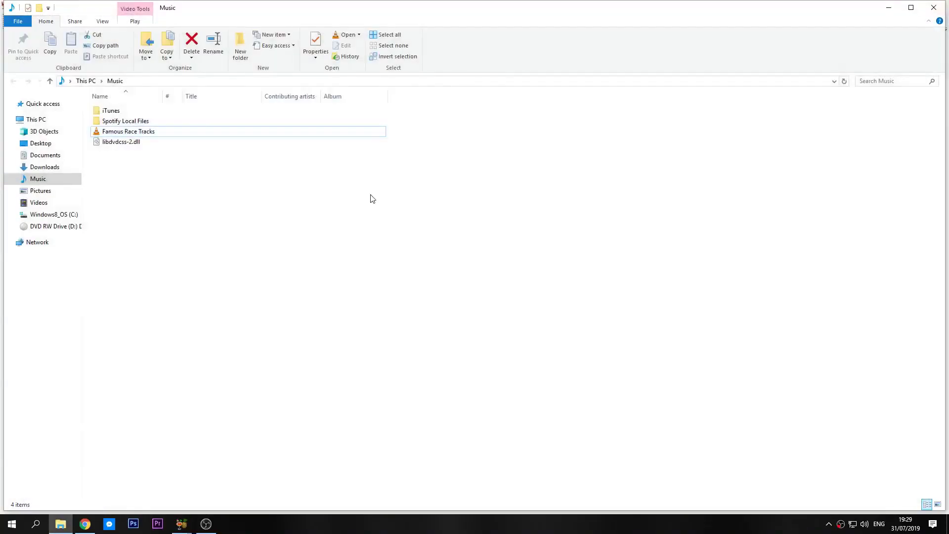
- Bring HandBrake's completed Queue window back to the front and close it
mouse_move(181, 524)
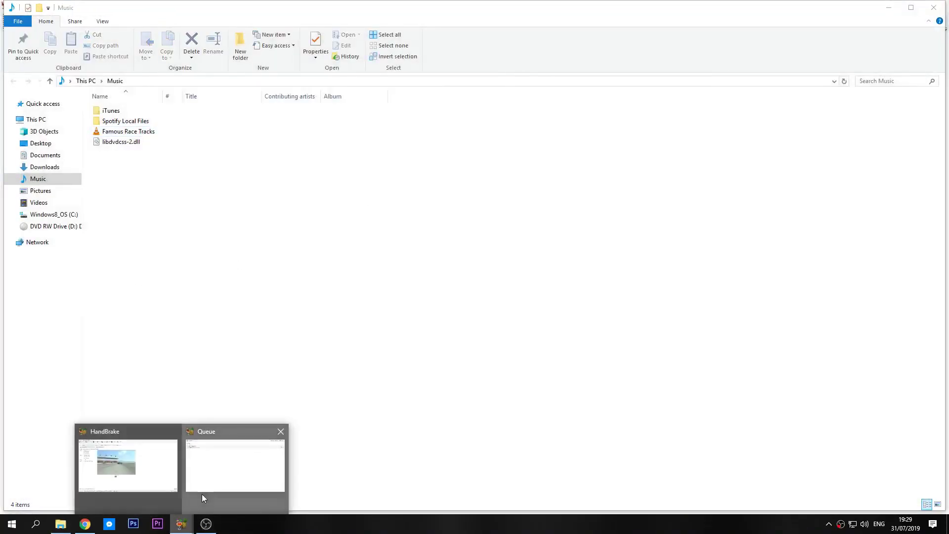
left_click(202, 493)
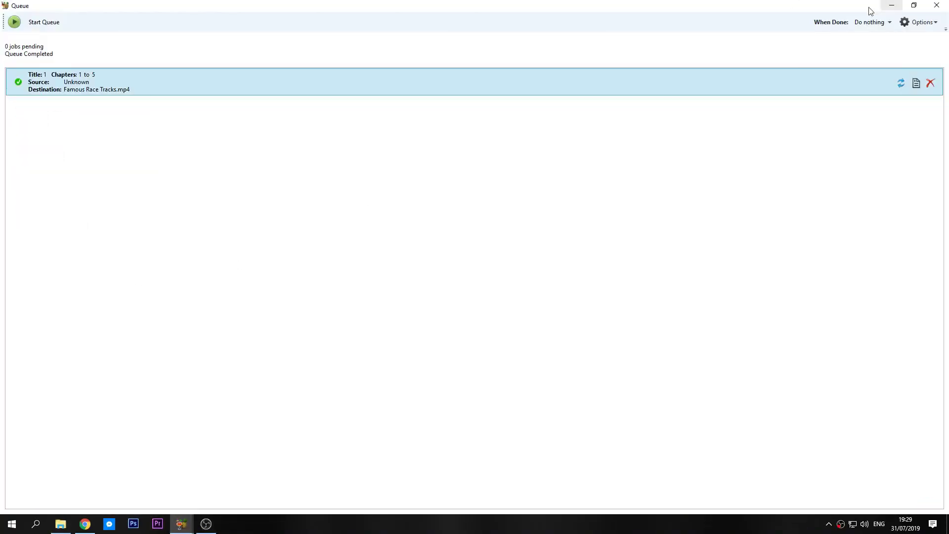
left_click(937, 8)
- Restore the main HandBrake window and bring up Open Source to pick a new disc
left_click(181, 523)
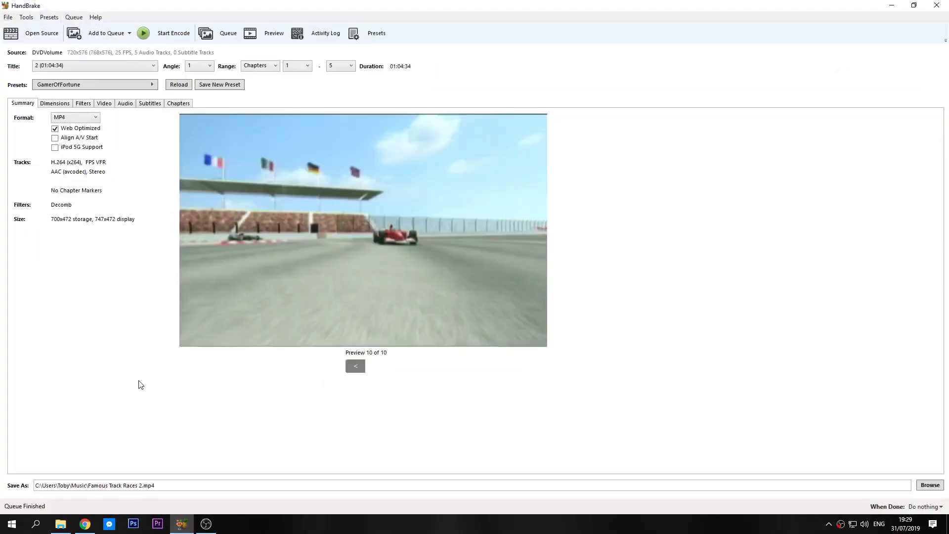
left_click(34, 33)
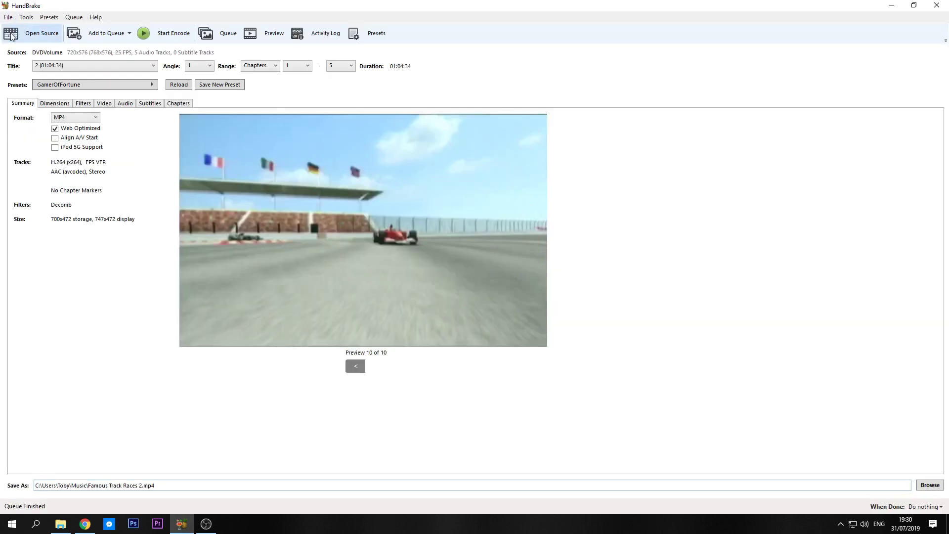
- Load the D:\ Demand DVD as the new source and start its title scan
left_click(15, 33)
left_click(24, 128)
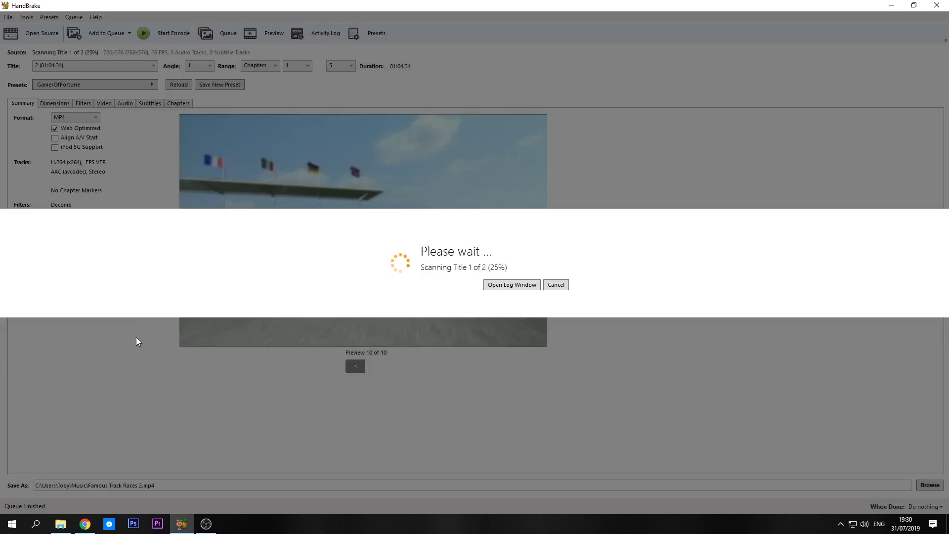